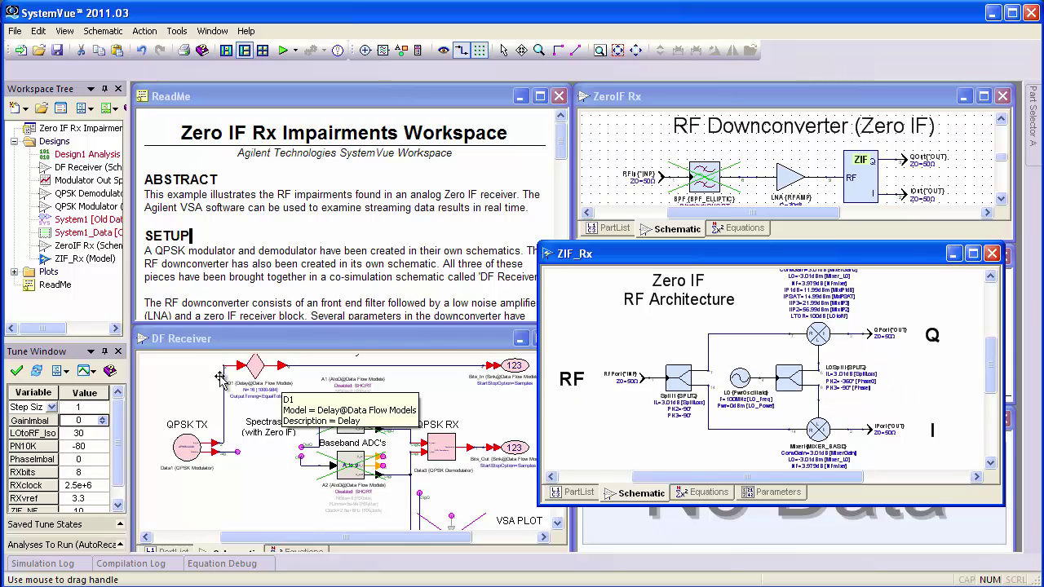
Zoom the DF Receiver diagram onto the Spectrasys block and close the ZIF_Rx architecture window
drag(74, 245, 263, 461)
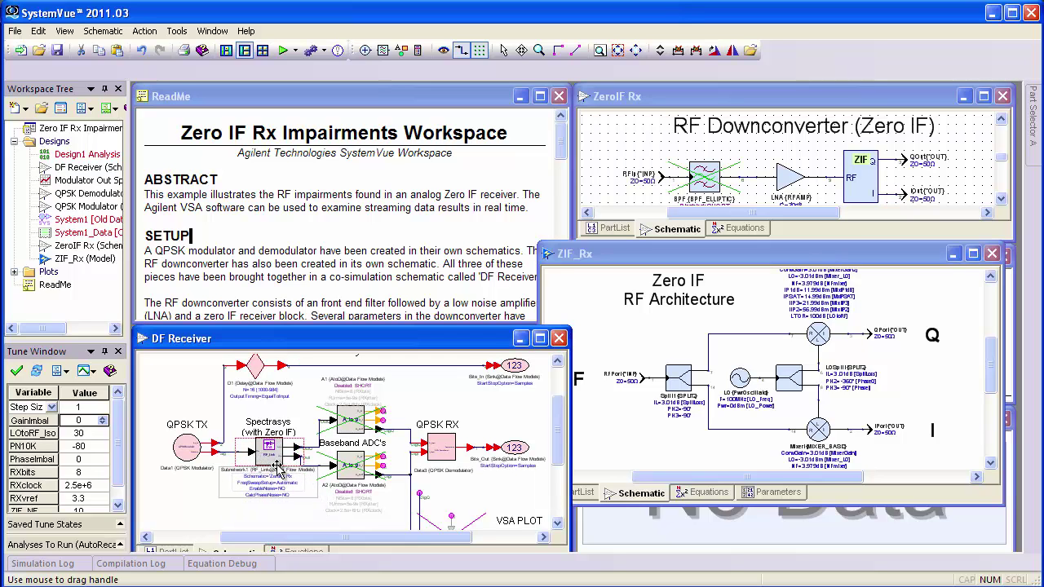
scroll(263, 459, up, 2)
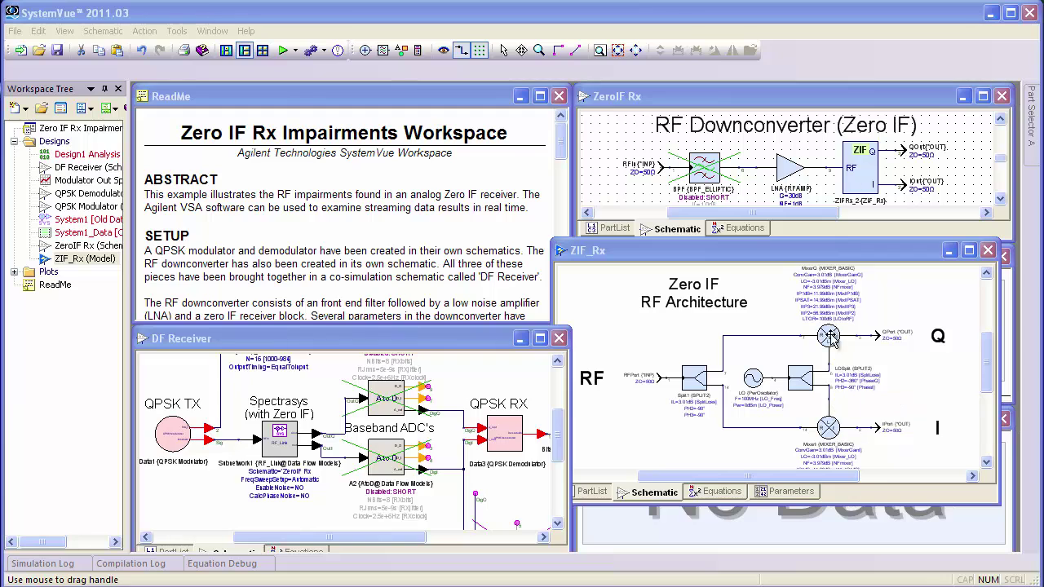
click(988, 251)
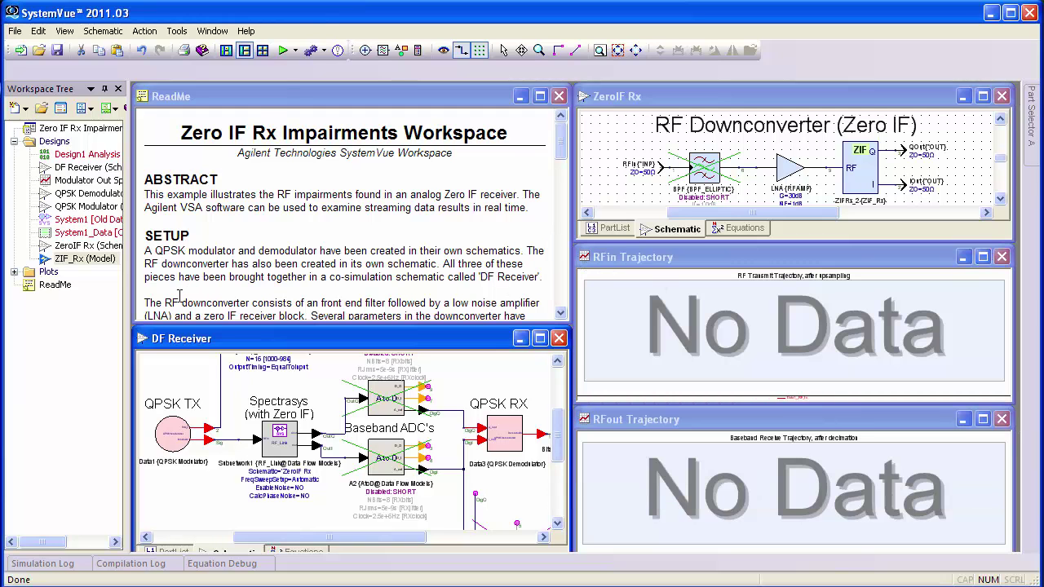
Run the DF Receiver simulation to fill the RFin and RFout Trajectory graphs
click(283, 50)
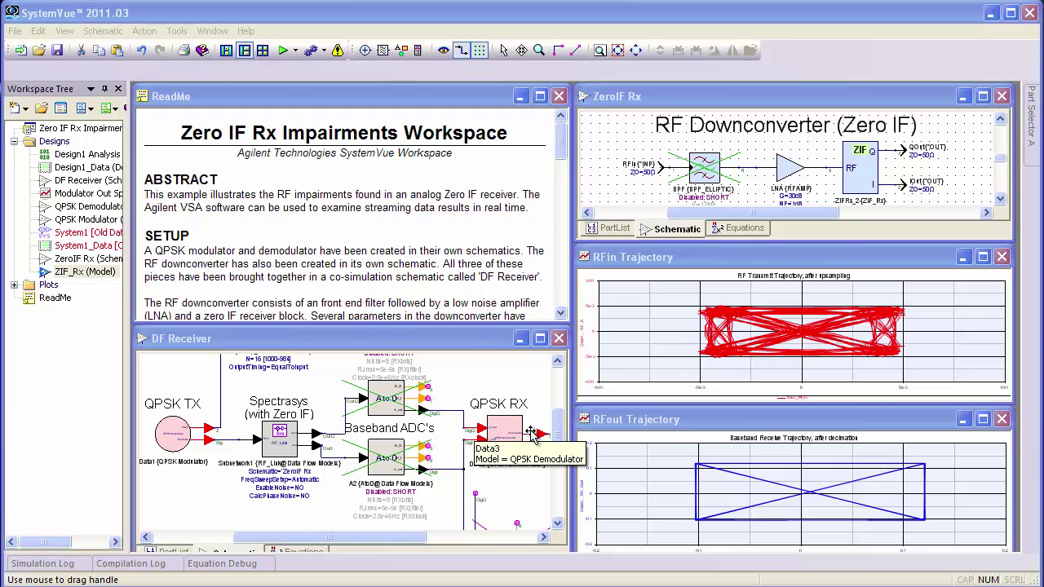
click(64, 31)
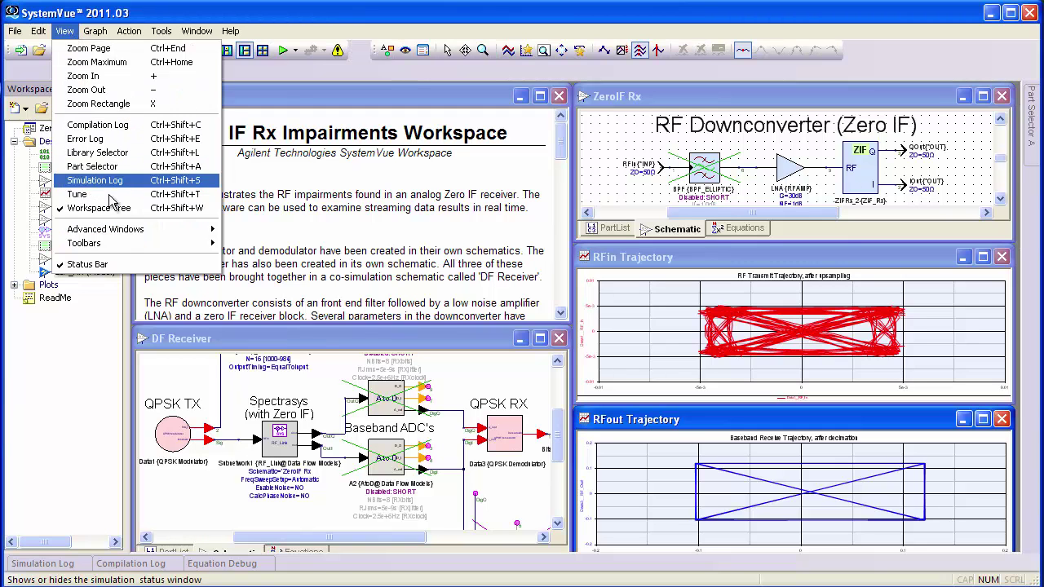
Open the Tune panel and change LOtoRF_Iso from 30 to 10
click(111, 194)
click(89, 410)
key(shift+Home)
text(10)
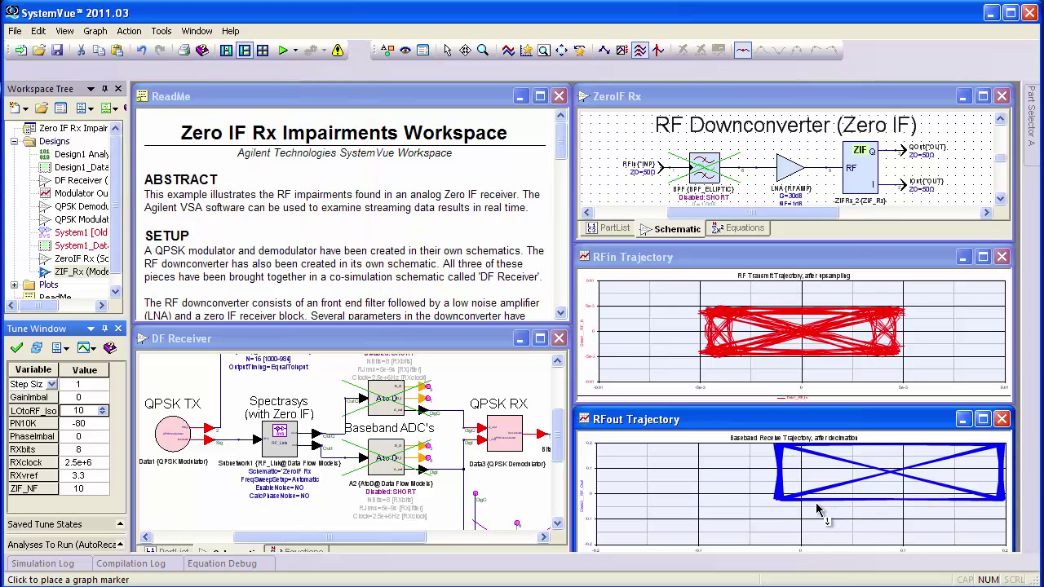
mouse_move(756, 530)
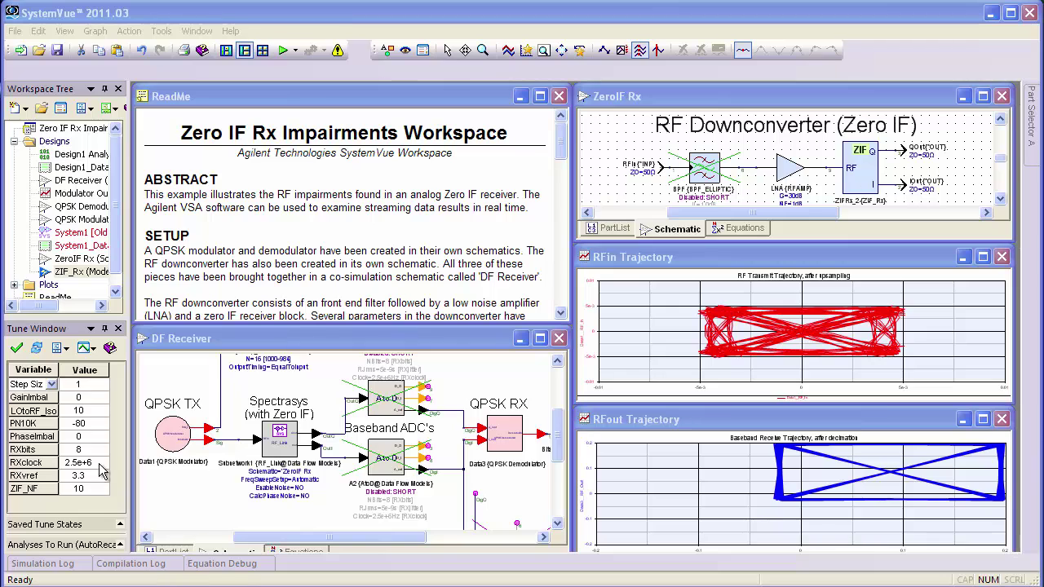
Set GainImbal to 1 and PhaseImbal to 2, then open Subnetwork1's properties
click(83, 397)
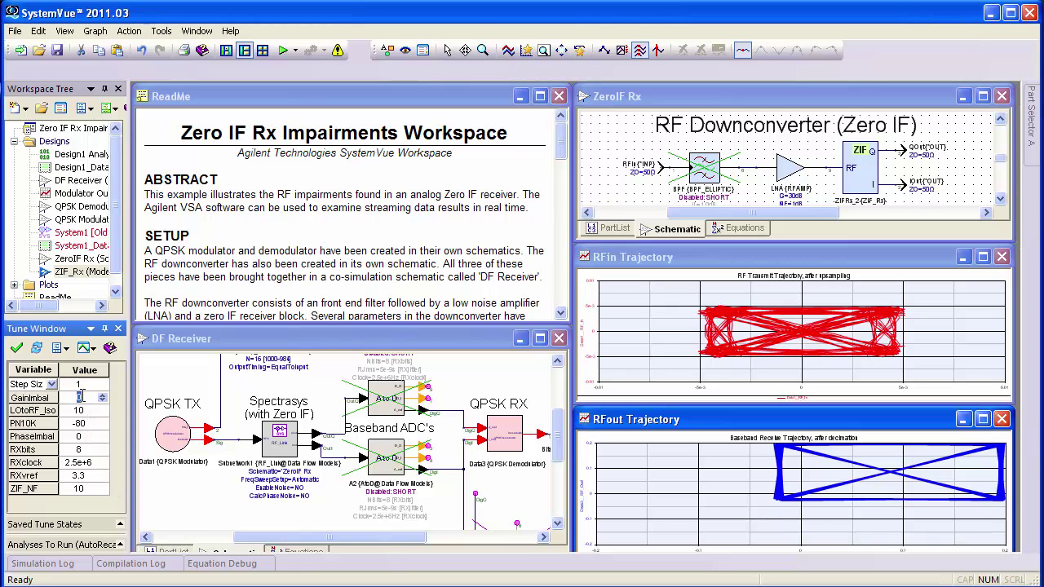
click(88, 439)
text(2)
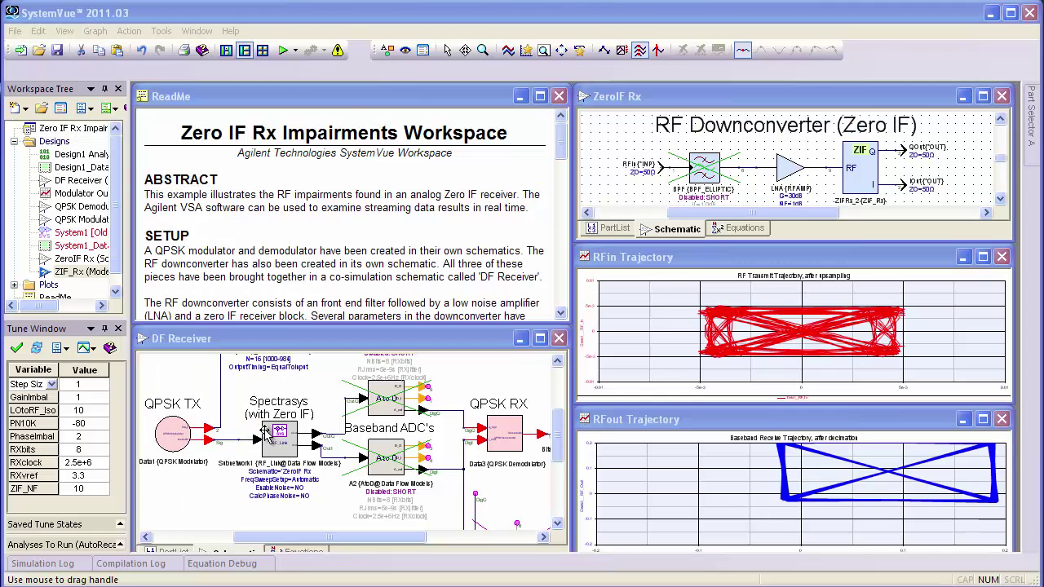
double_click(280, 436)
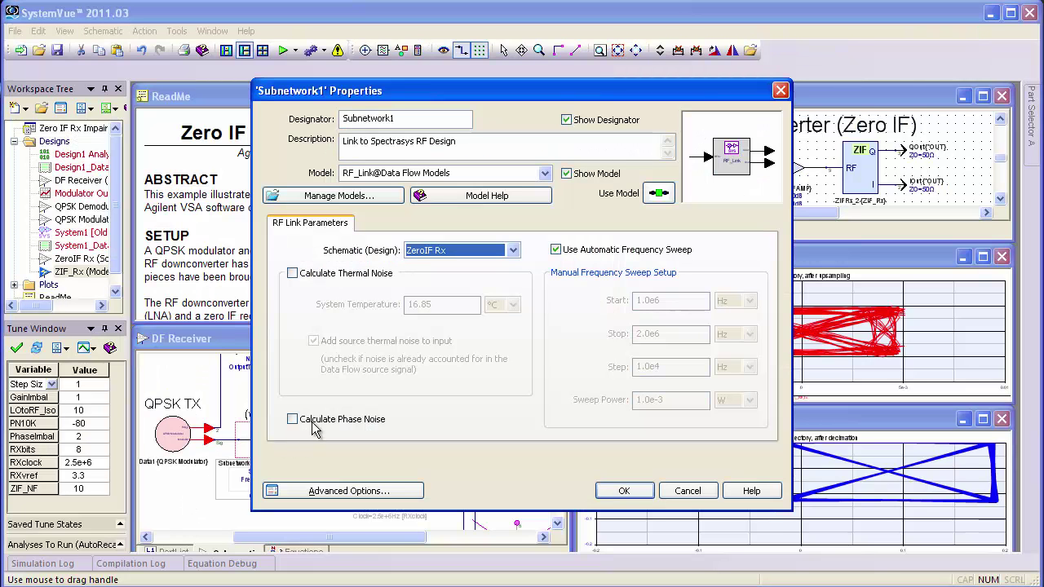
Enable Calculate Phase Noise for Subnetwork1, confirm, and rerun the analysis
click(292, 421)
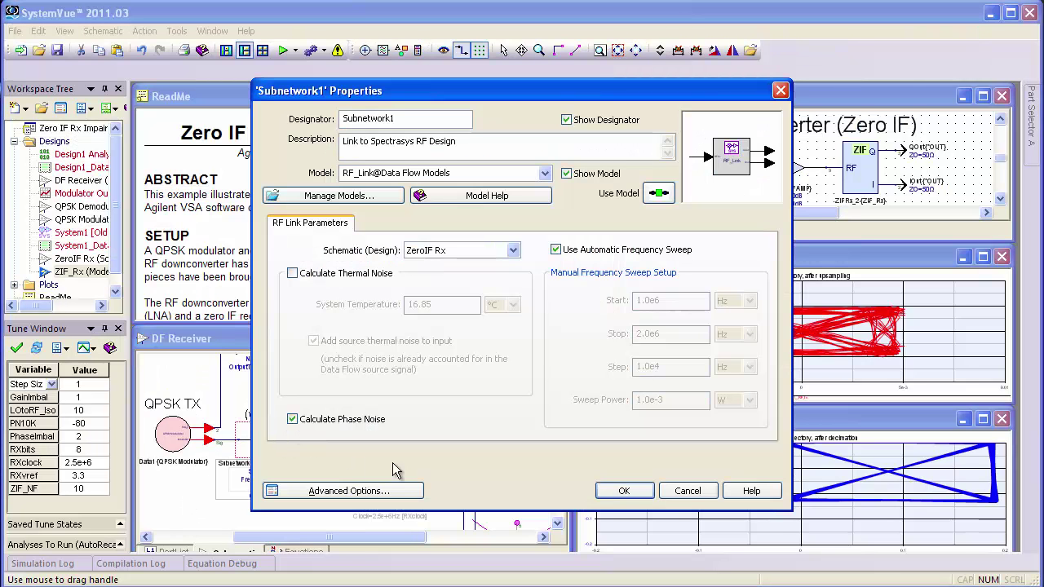
click(622, 492)
click(281, 50)
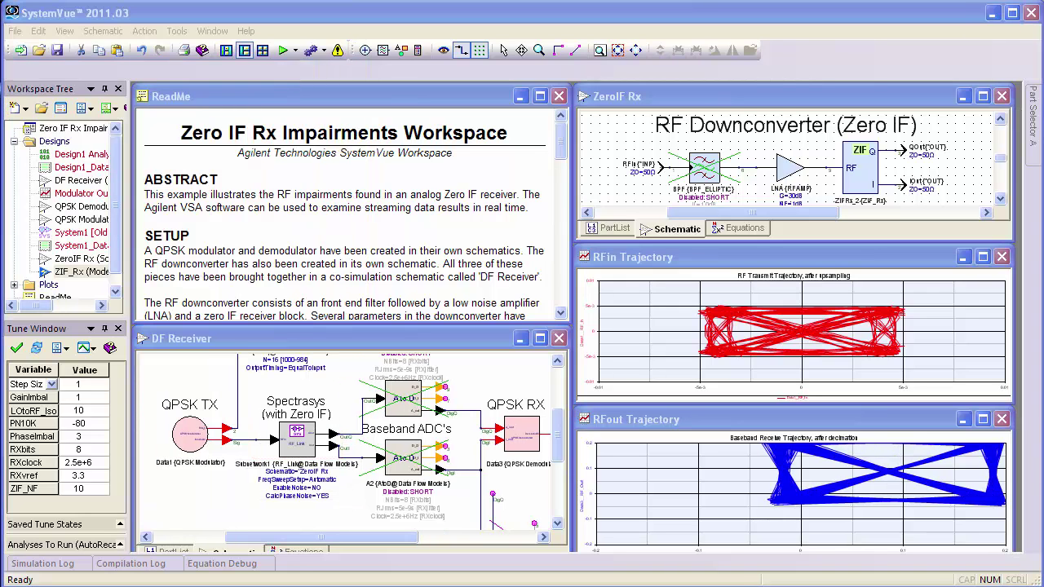
Set LOtoRF_Iso back to 30 in the Tune window
click(78, 409)
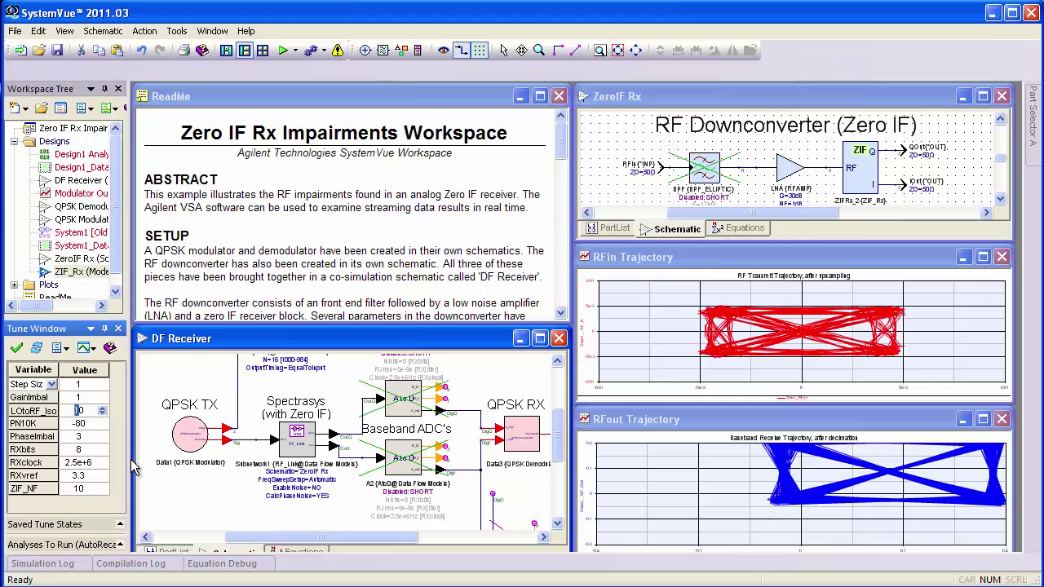
double_click(200, 504)
click(534, 469)
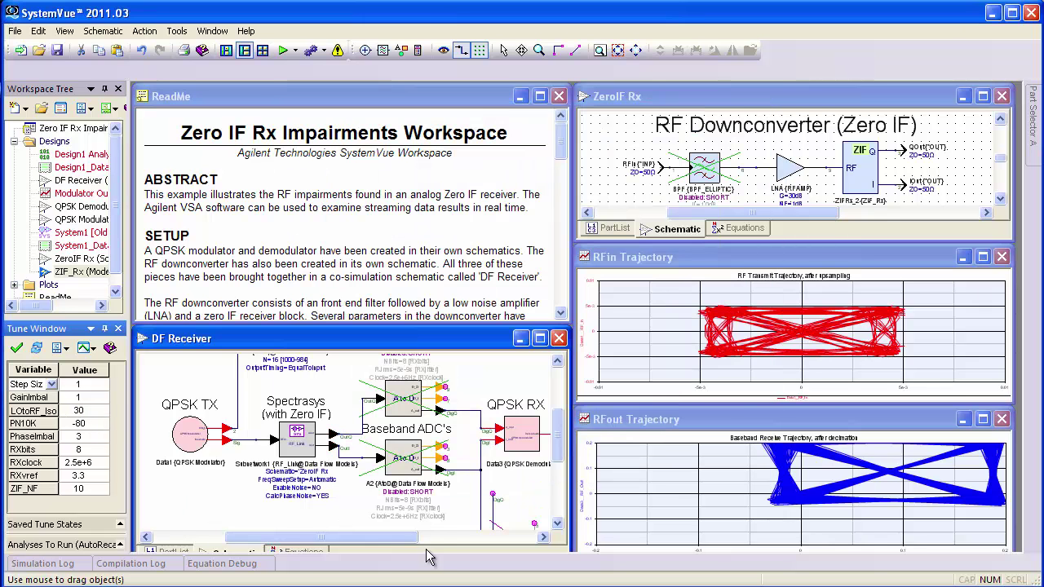
Re-enable the Mod and VSA PLOT blocks and run the analysis into the VSA
drag(557, 441, 557, 471)
click(531, 455)
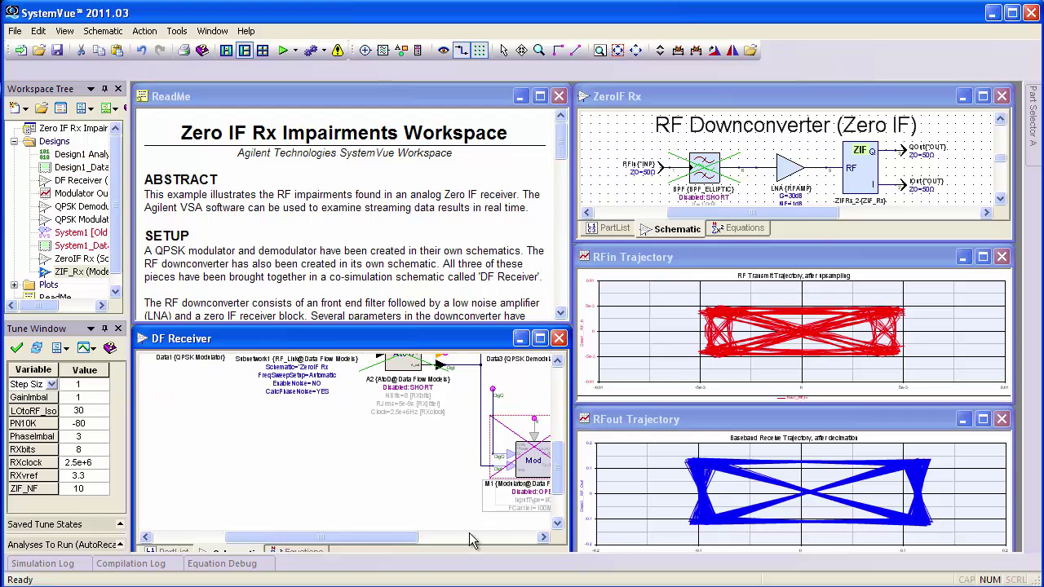
drag(402, 540, 475, 540)
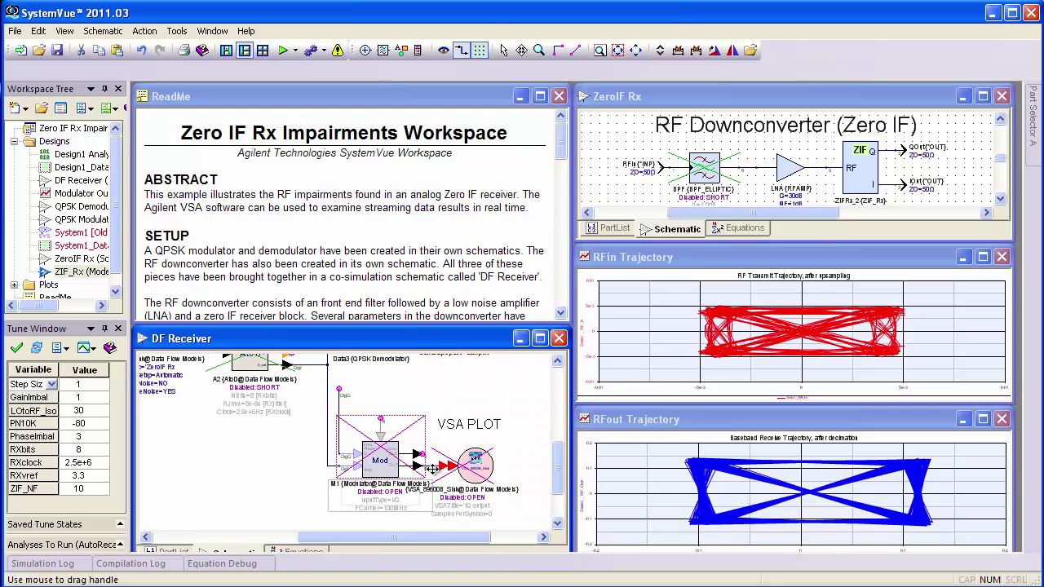
click(696, 51)
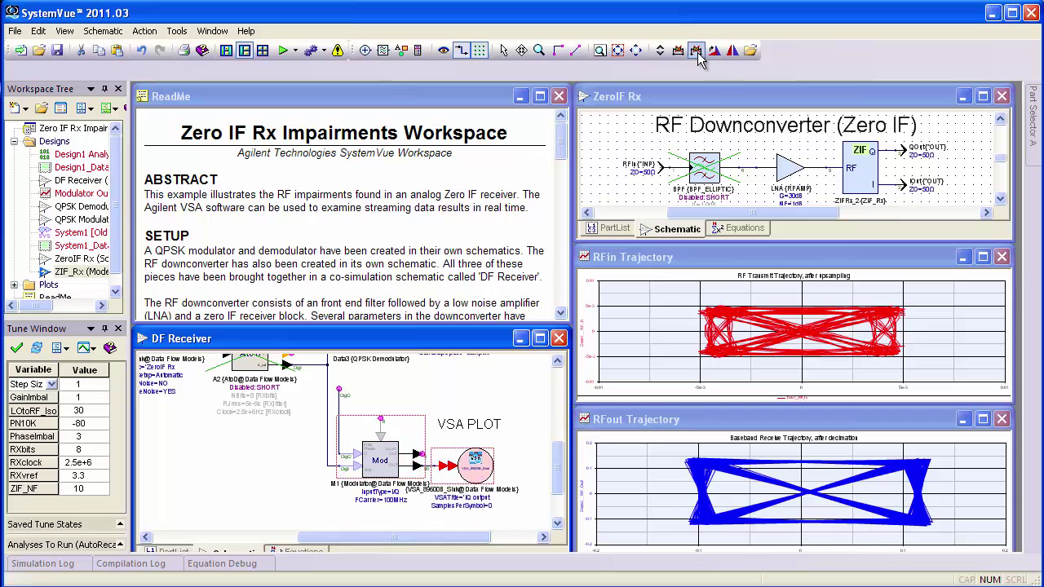
click(284, 51)
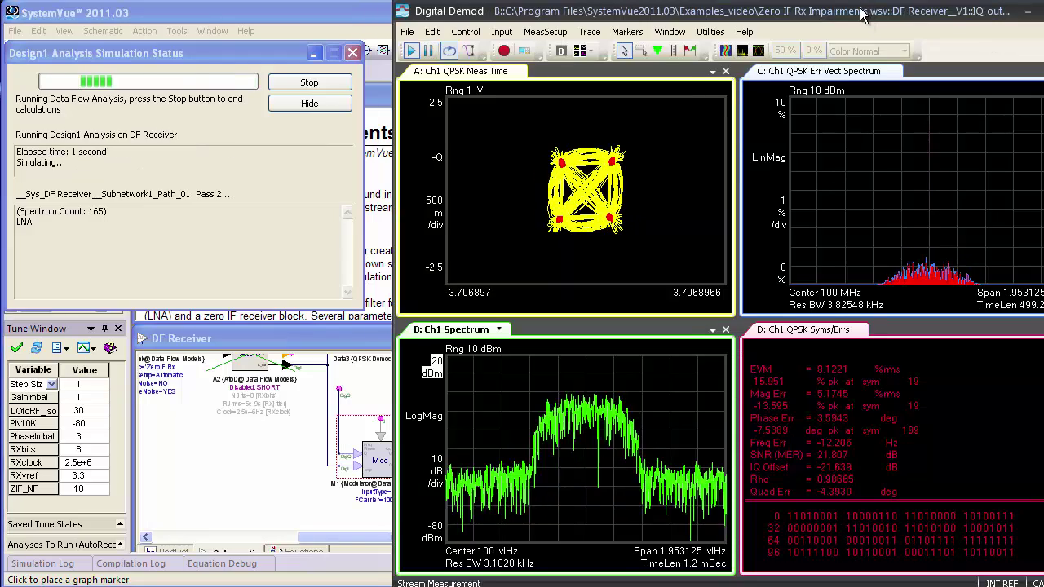
Shift the Digital Demod window left to review the QPSK results, then return to SystemVue
drag(845, 15, 836, 15)
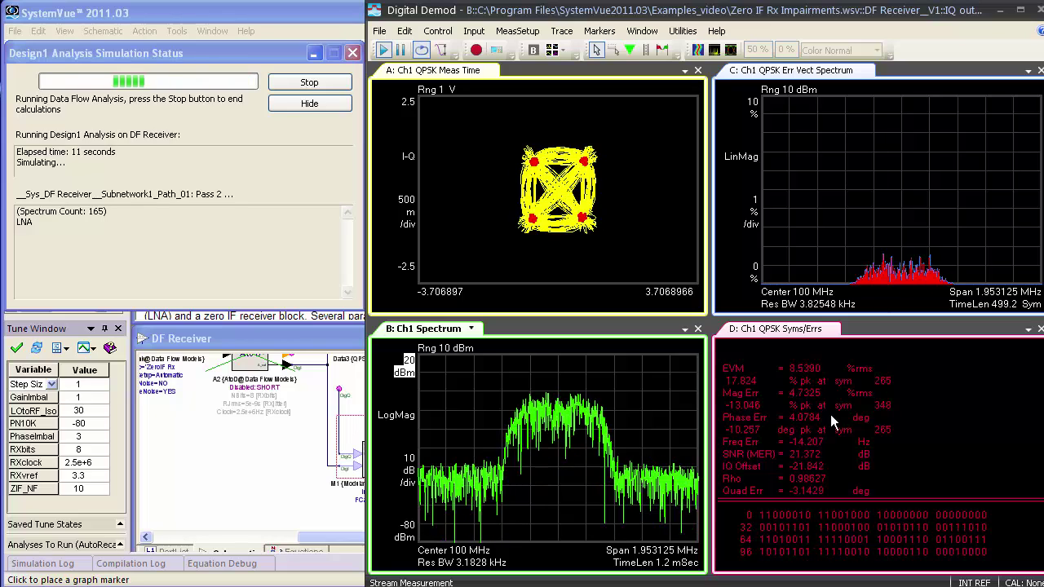
click(309, 82)
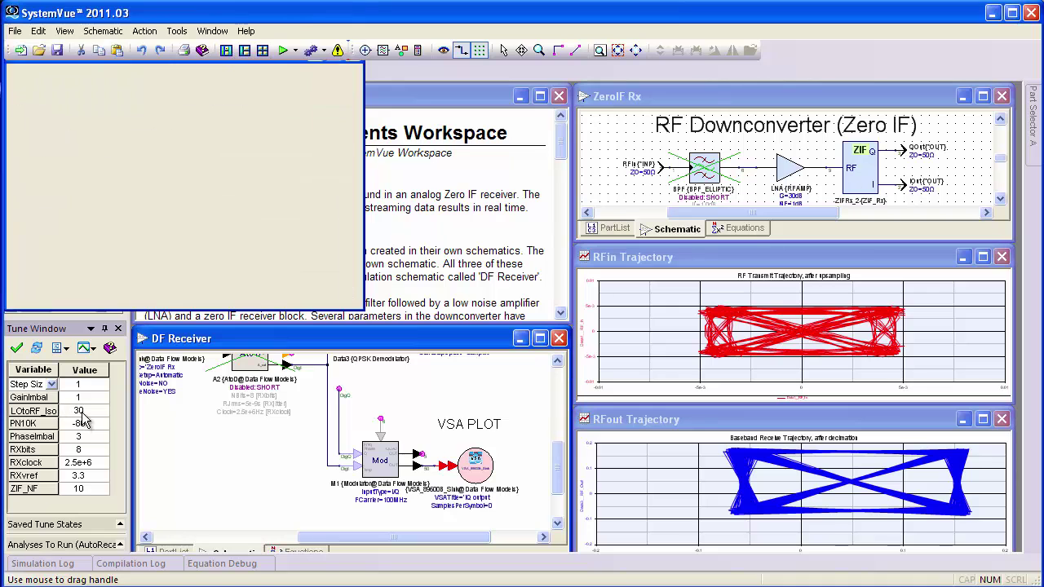
Set LOtoRF_Iso to 15, rerun the streaming analysis, then stop it
click(84, 410)
text(5)
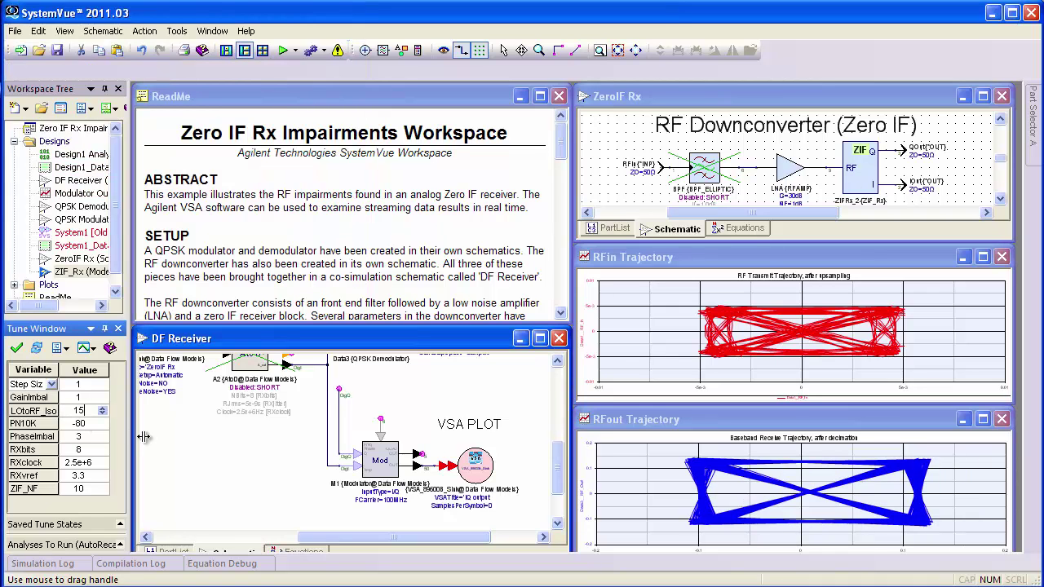
double_click(187, 436)
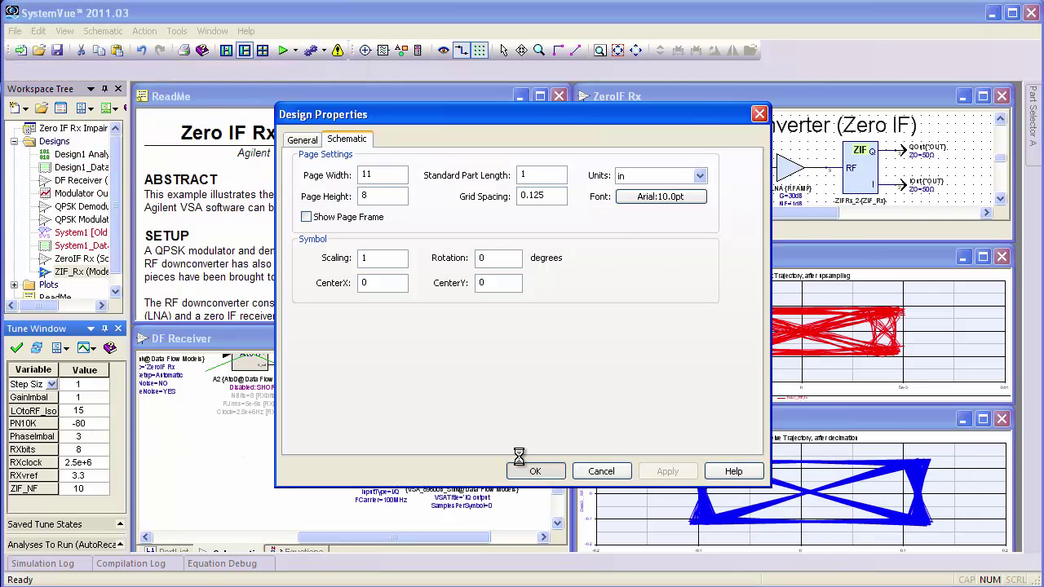
click(527, 470)
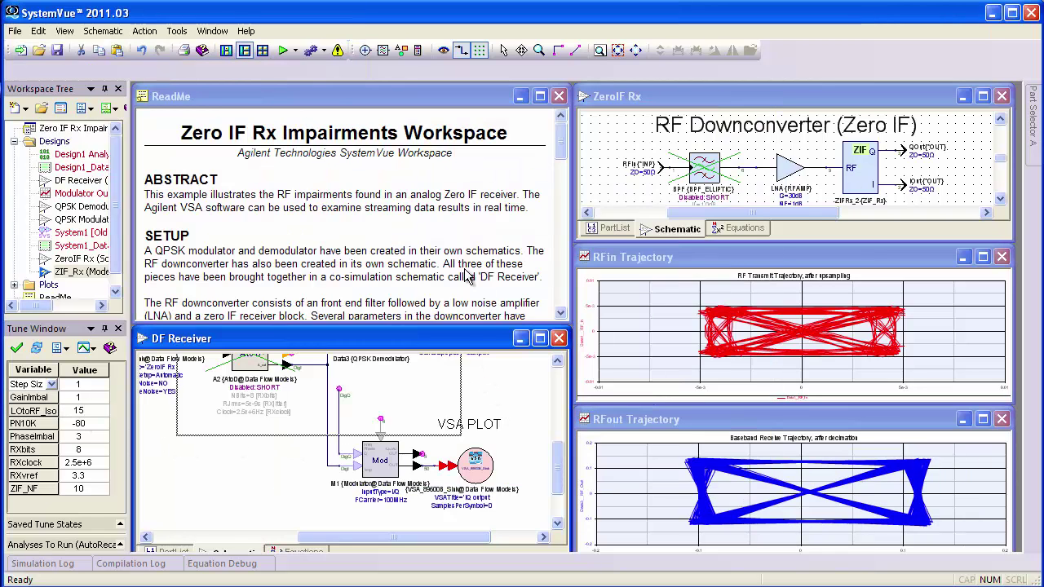
click(280, 52)
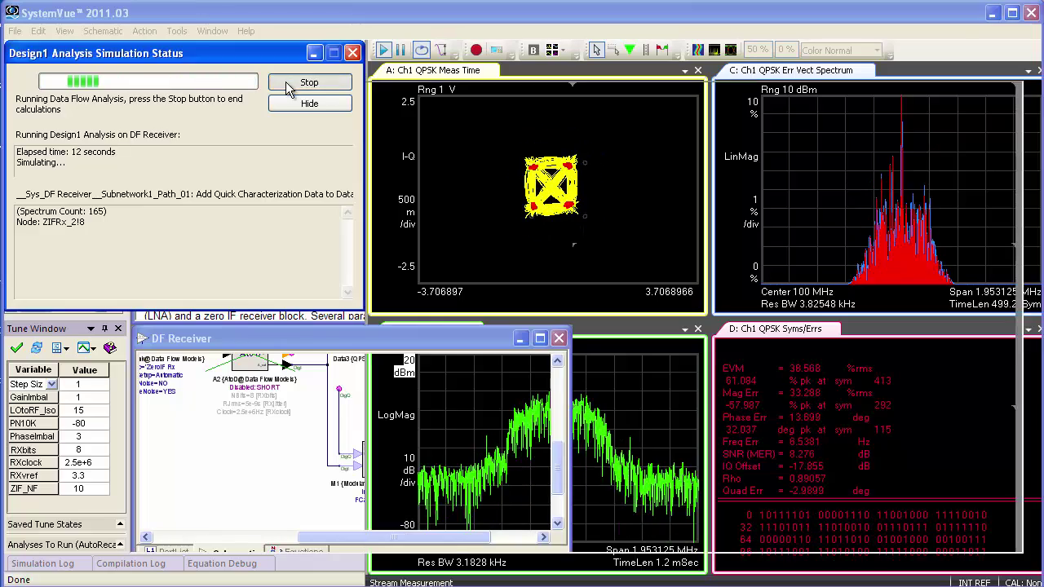
click(290, 84)
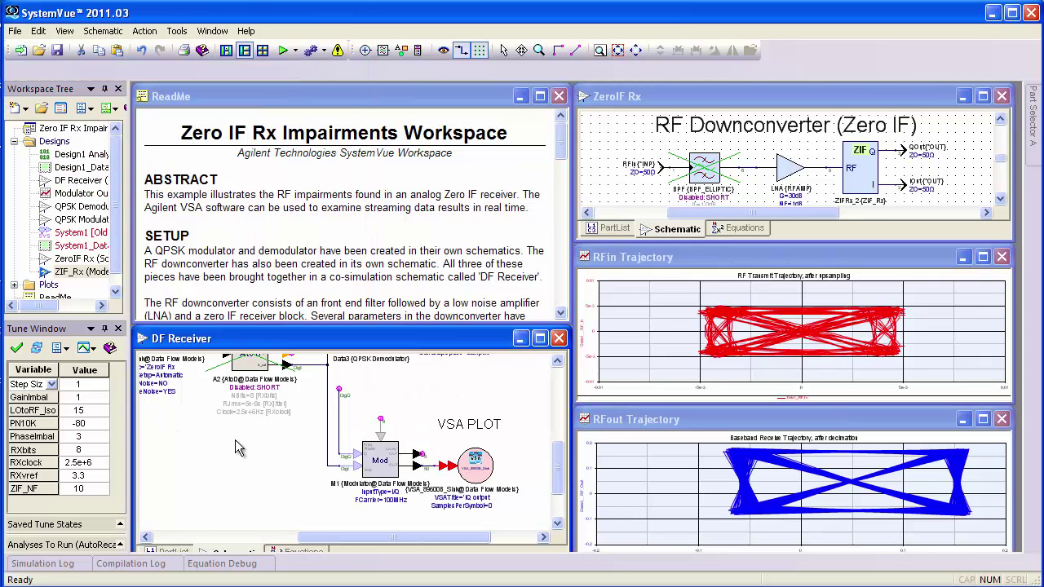
Select both Baseband ADC blocks and re-enable them from the toolbar
drag(361, 535, 309, 536)
drag(556, 466, 559, 419)
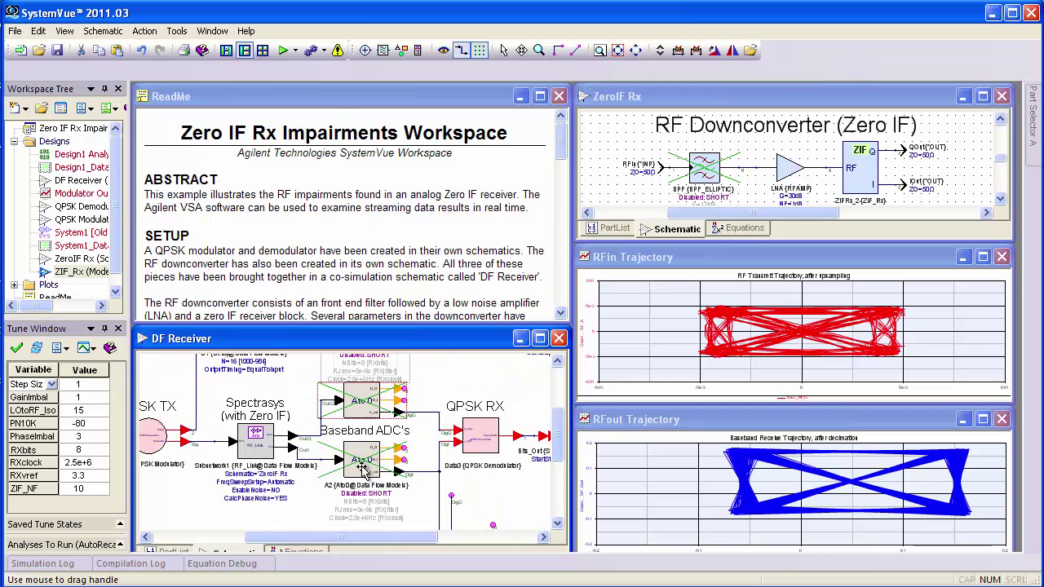
click(695, 51)
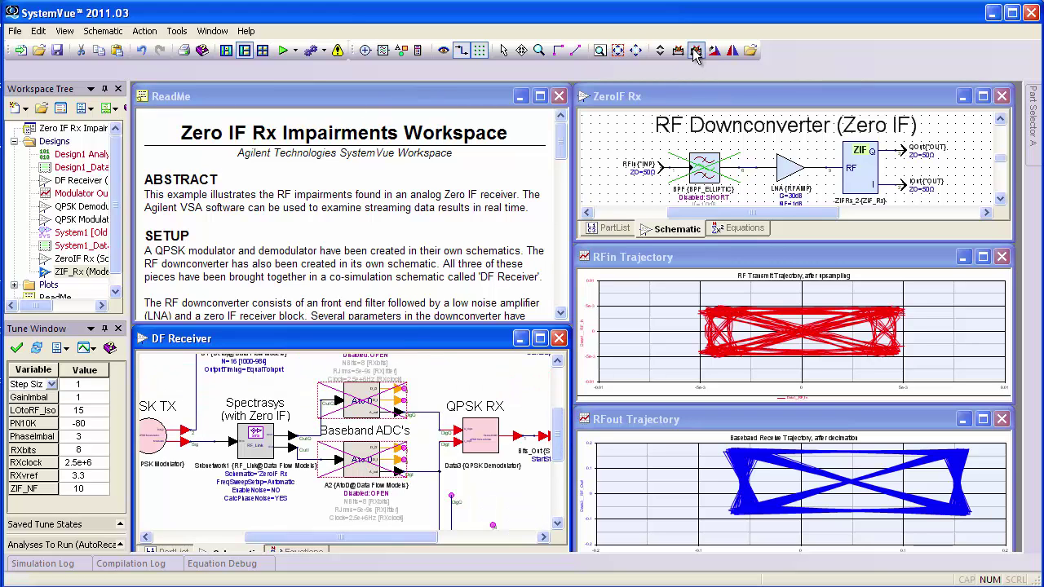
click(713, 51)
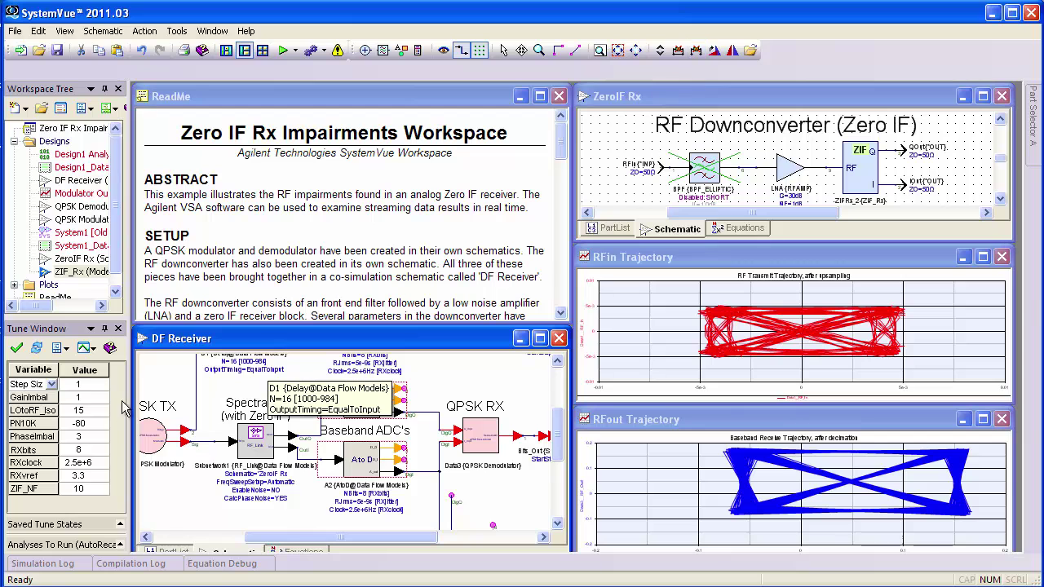
Rerun the zero IF receiver with LOtoRF_Iso at 30, then stop the streaming run
click(282, 50)
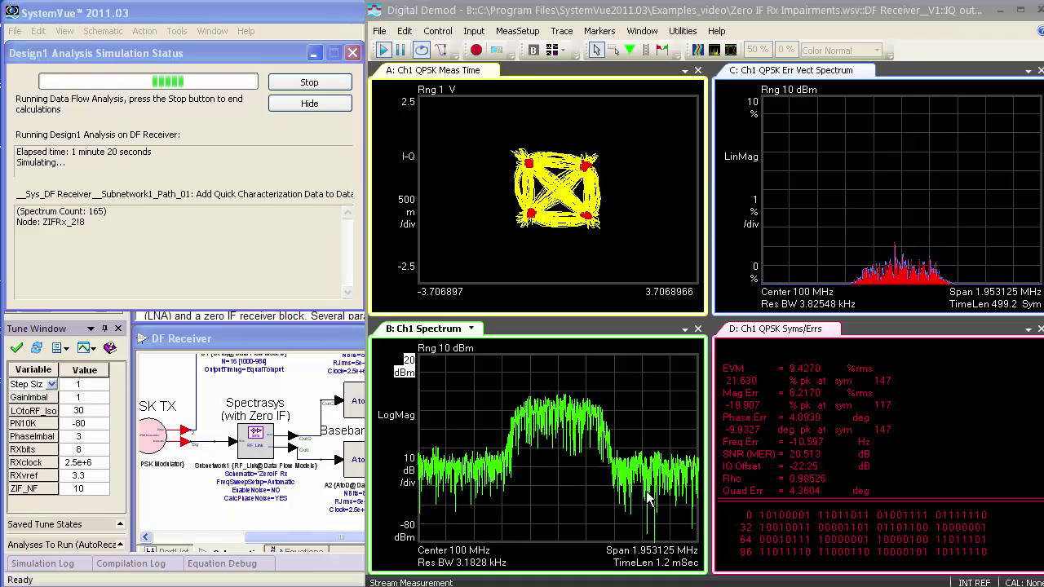
click(309, 85)
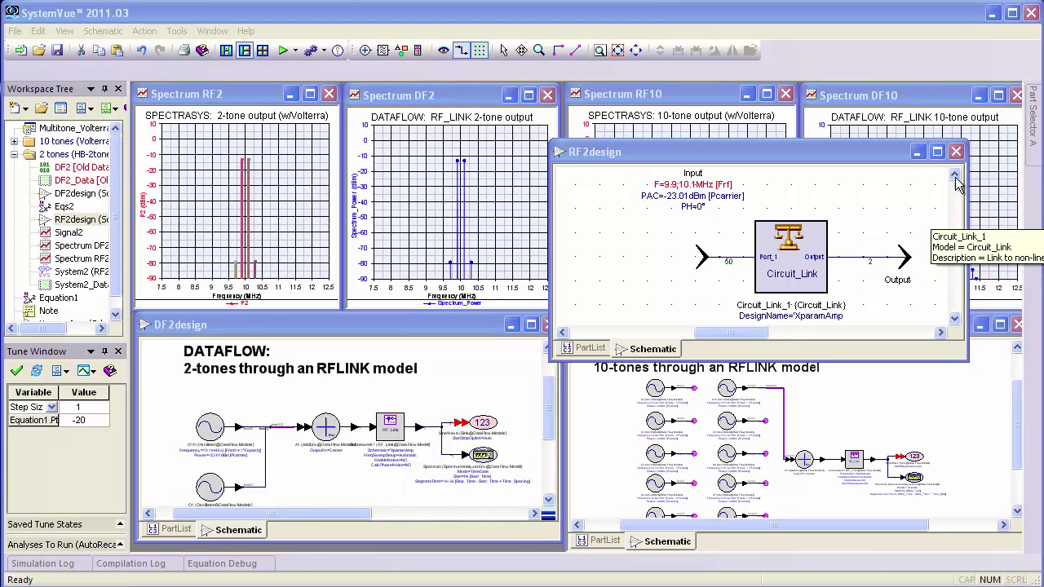
Close the RF2design schematic to reveal the DF2design and DF10design dataflow schematics
click(956, 152)
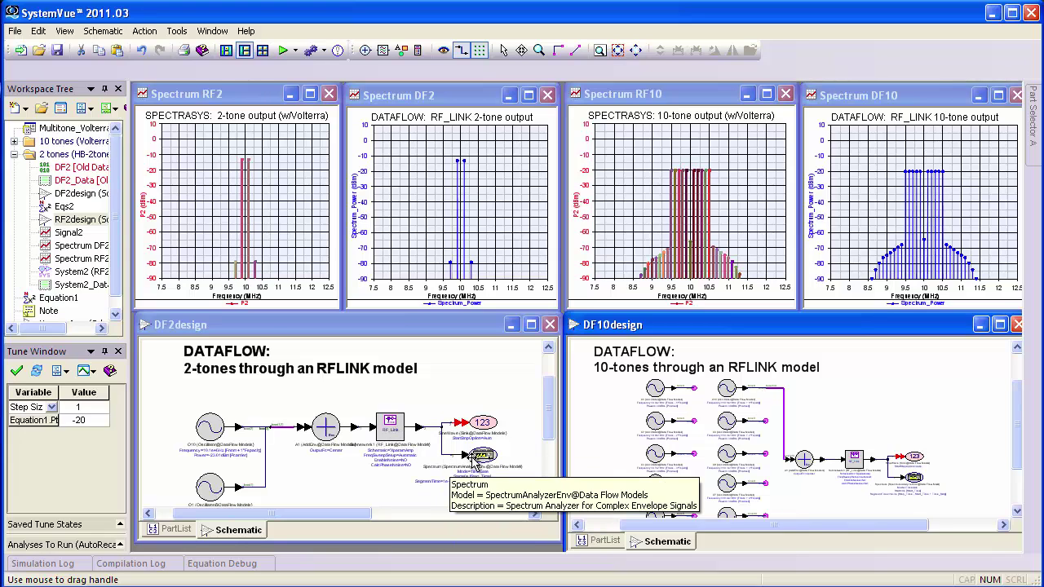
mouse_move(435, 281)
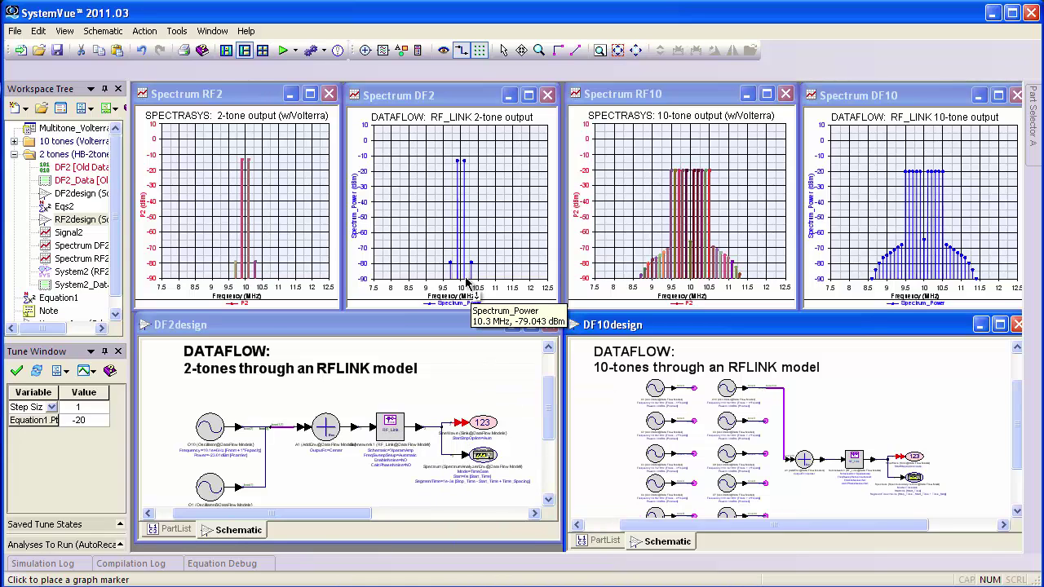
mouse_move(260, 269)
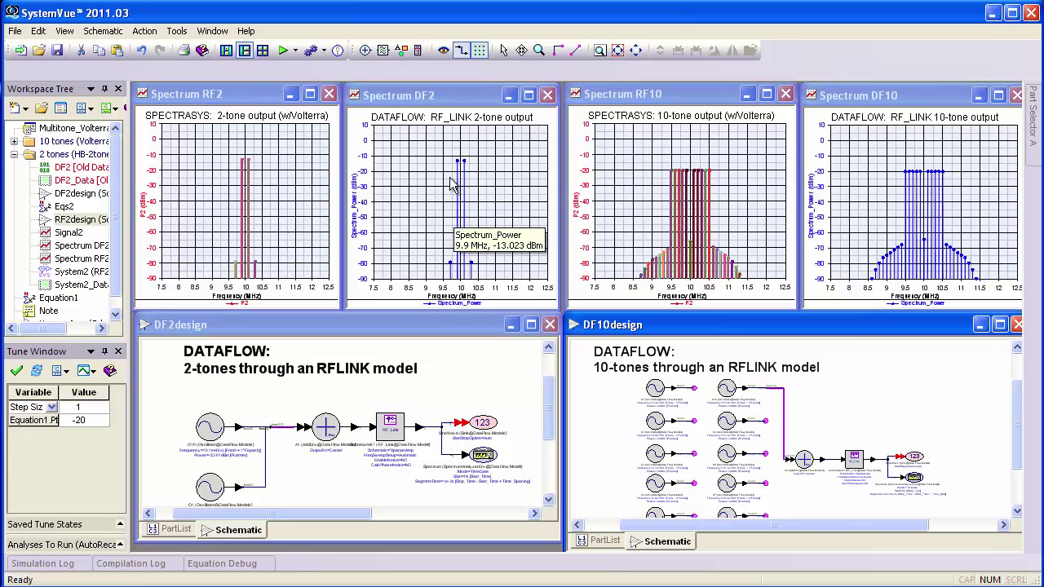
mouse_move(499, 271)
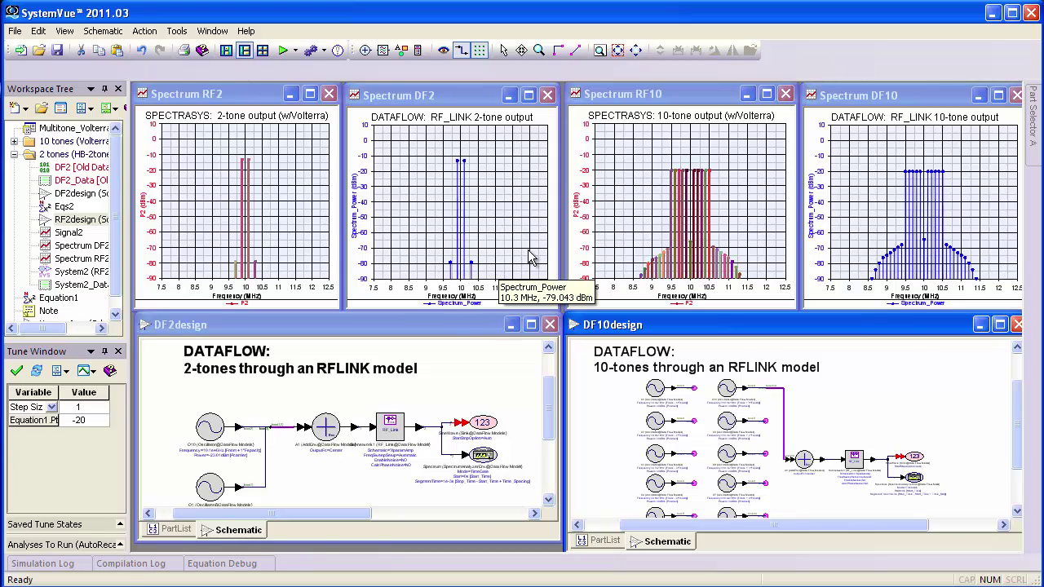
mouse_move(738, 253)
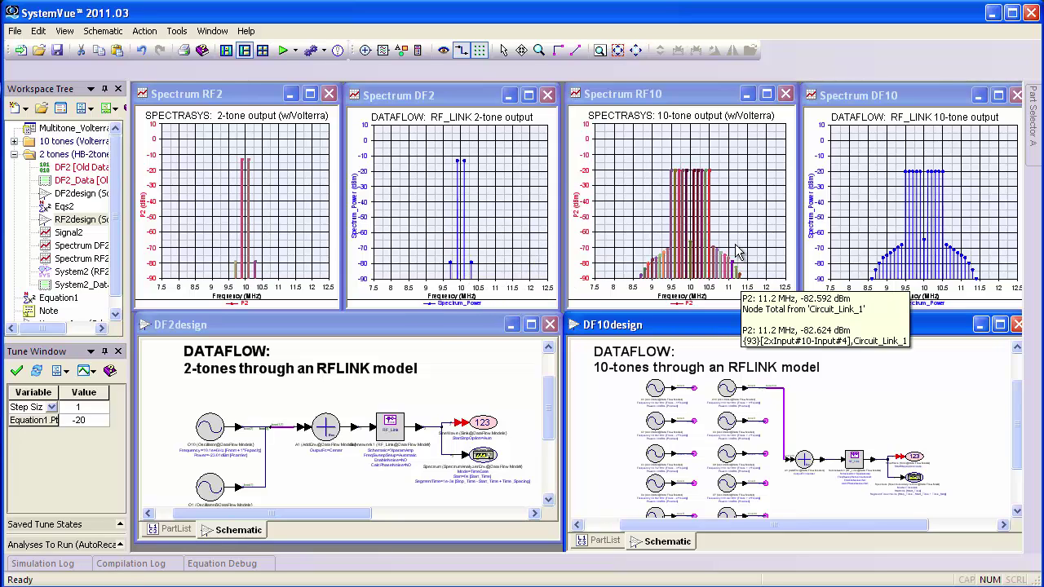
mouse_move(698, 248)
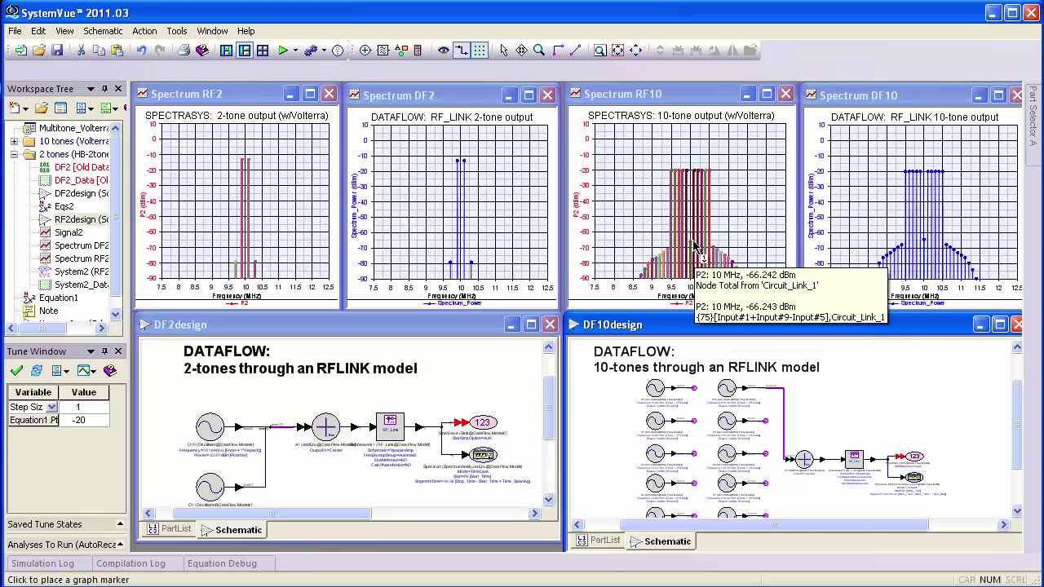
mouse_move(938, 242)
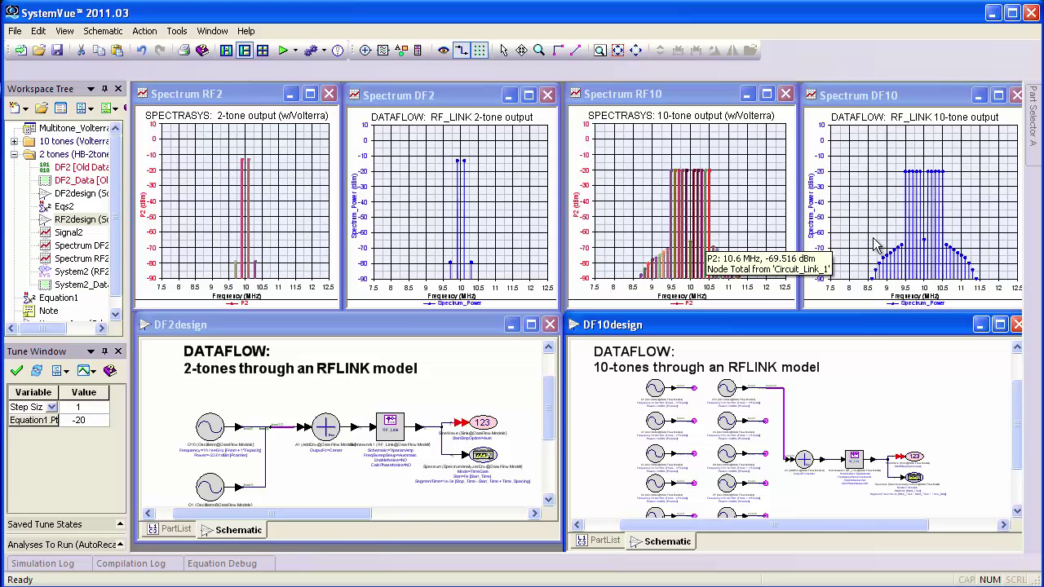
mouse_move(665, 410)
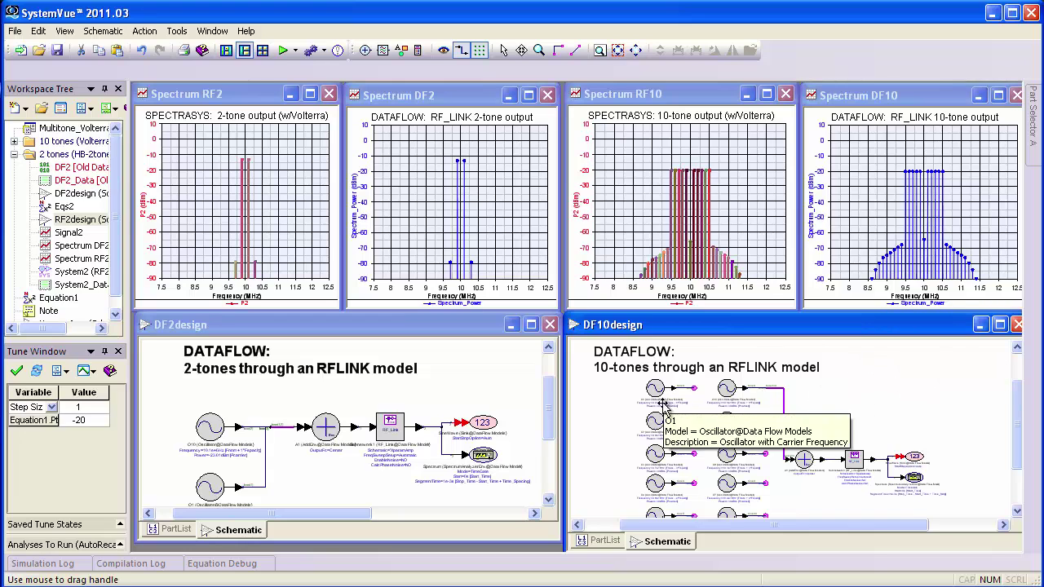
mouse_move(734, 465)
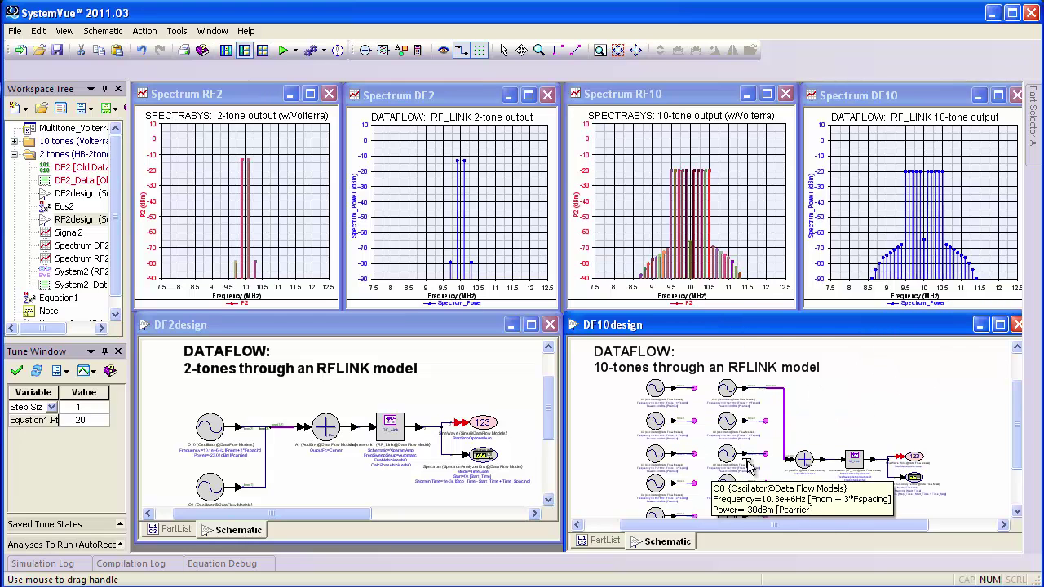
mouse_move(854, 463)
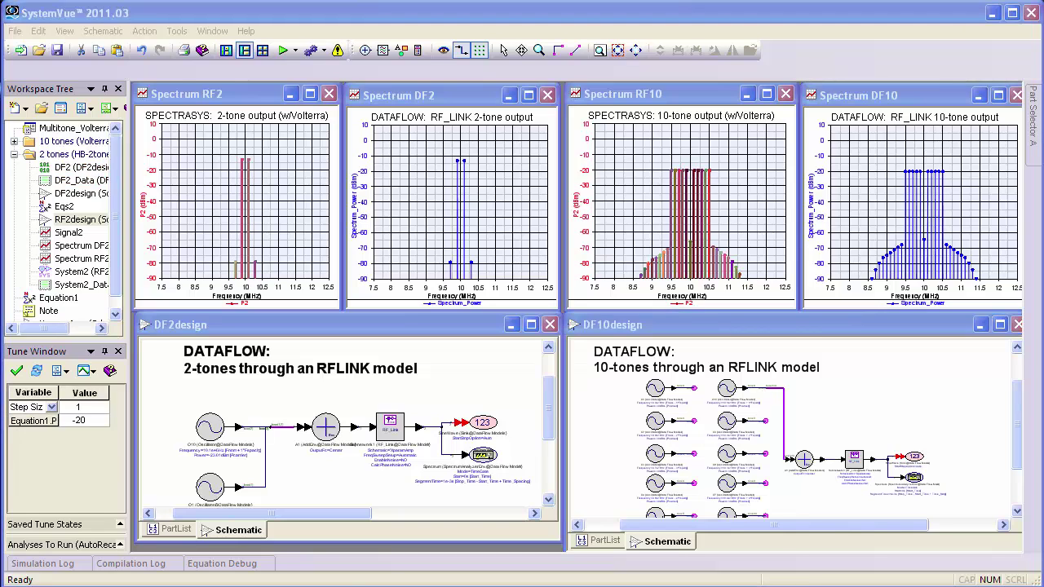
Change Equation1's tuned tone power from -20 to -10 and re-simulate
click(100, 425)
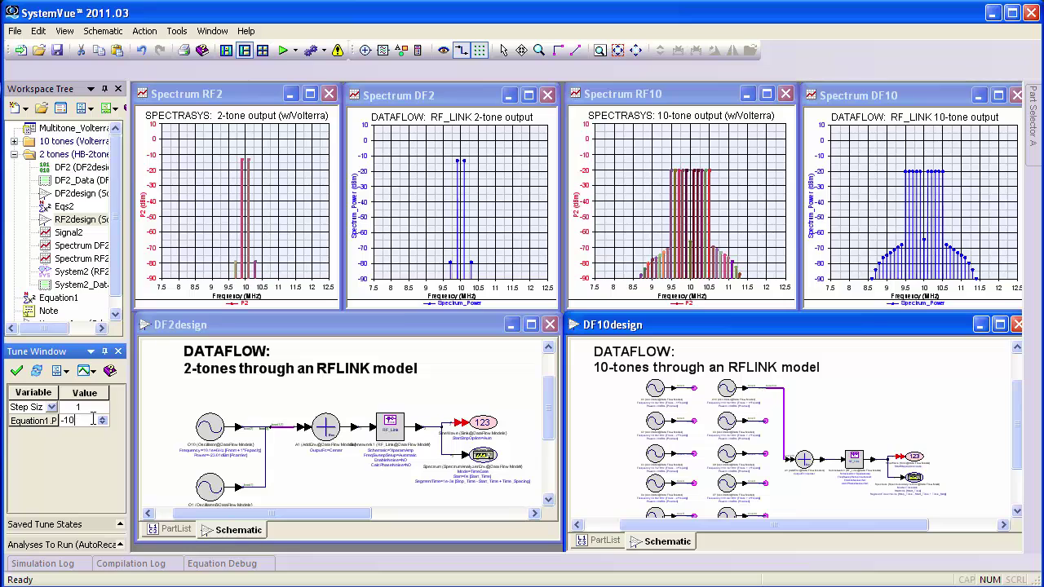
key(Return)
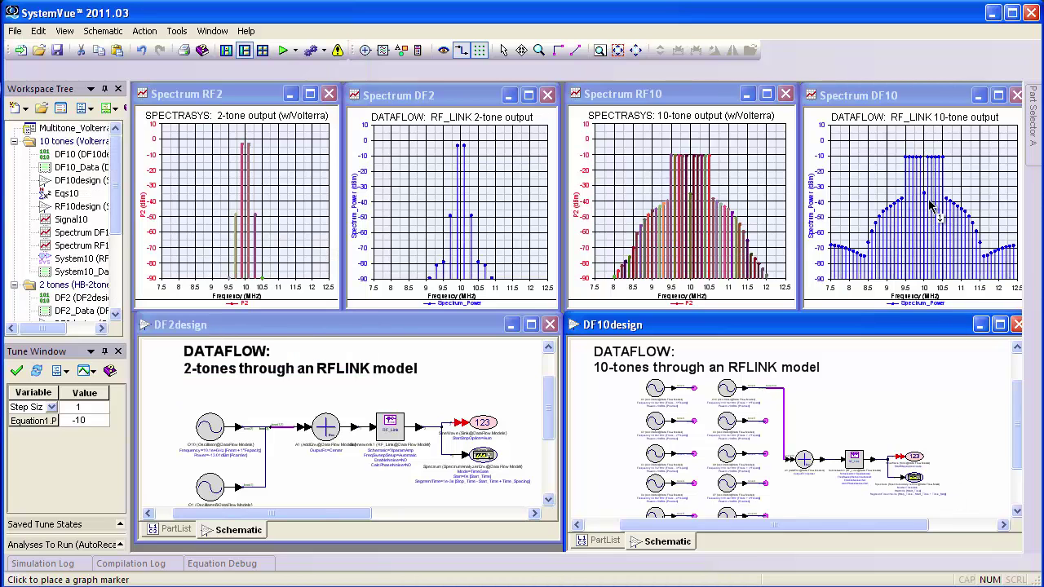
Collapse the 10 tones group, reopen RF2design, and show Circuit_Link_1's Fast Volterra properties (10000 output frequencies)
mouse_move(930, 202)
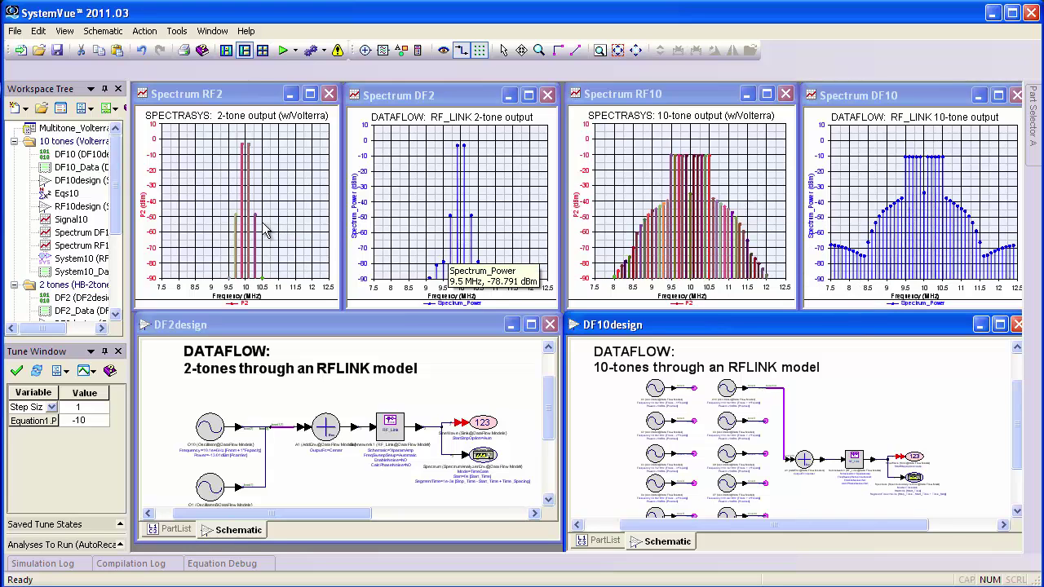
mouse_move(257, 221)
mouse_move(653, 251)
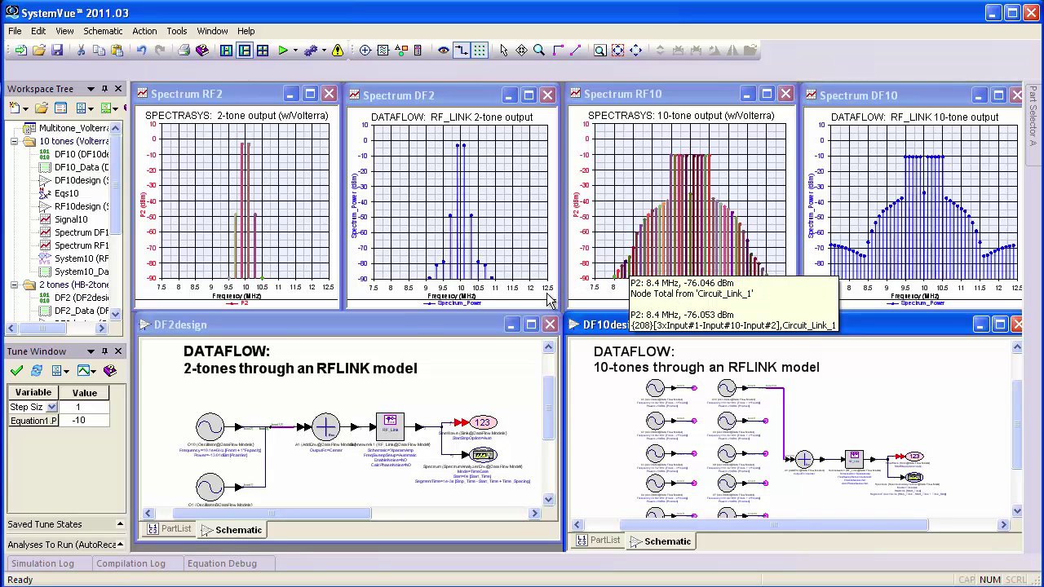
click(14, 141)
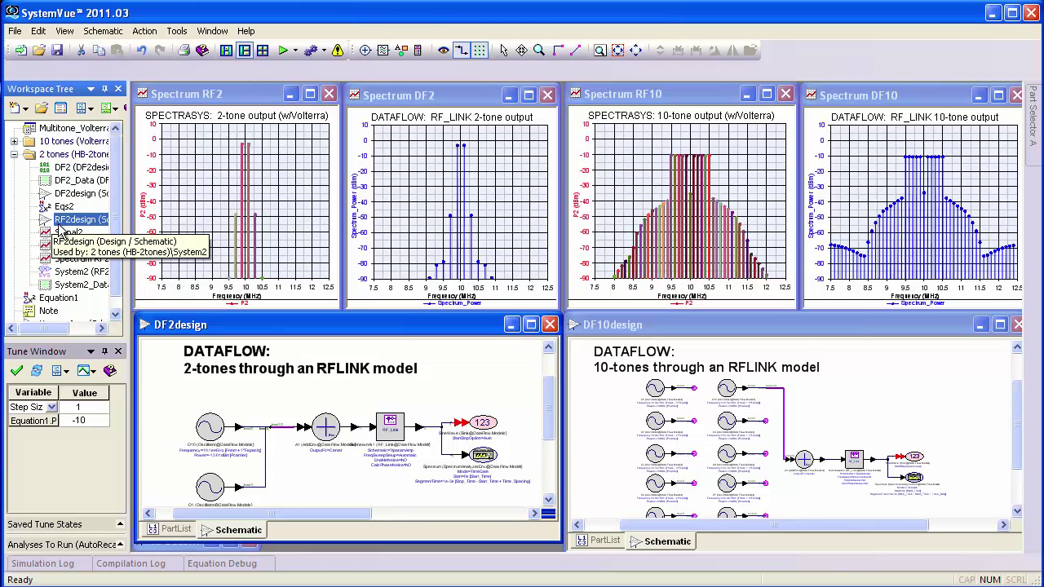
double_click(77, 220)
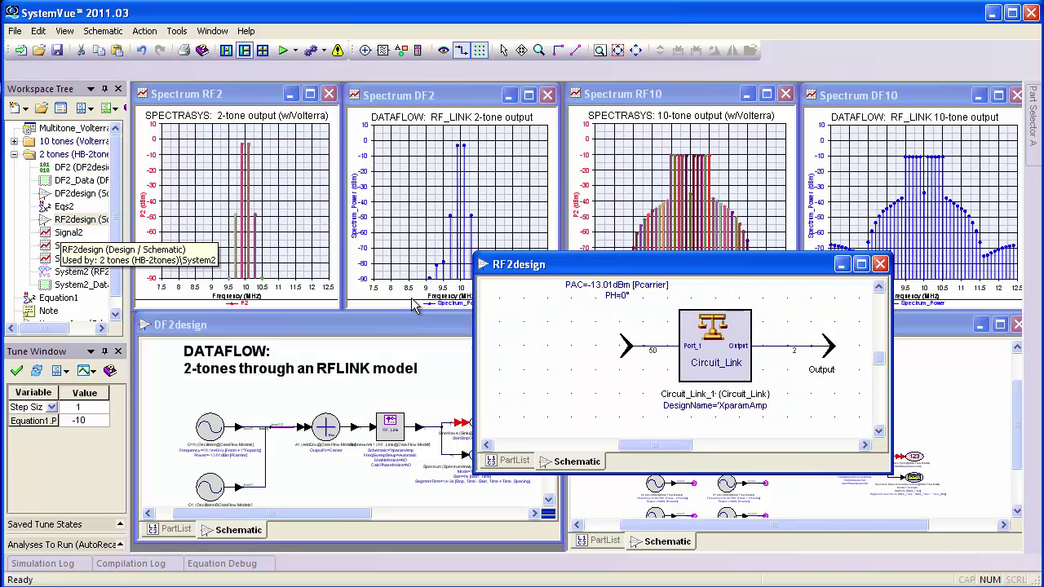
double_click(738, 352)
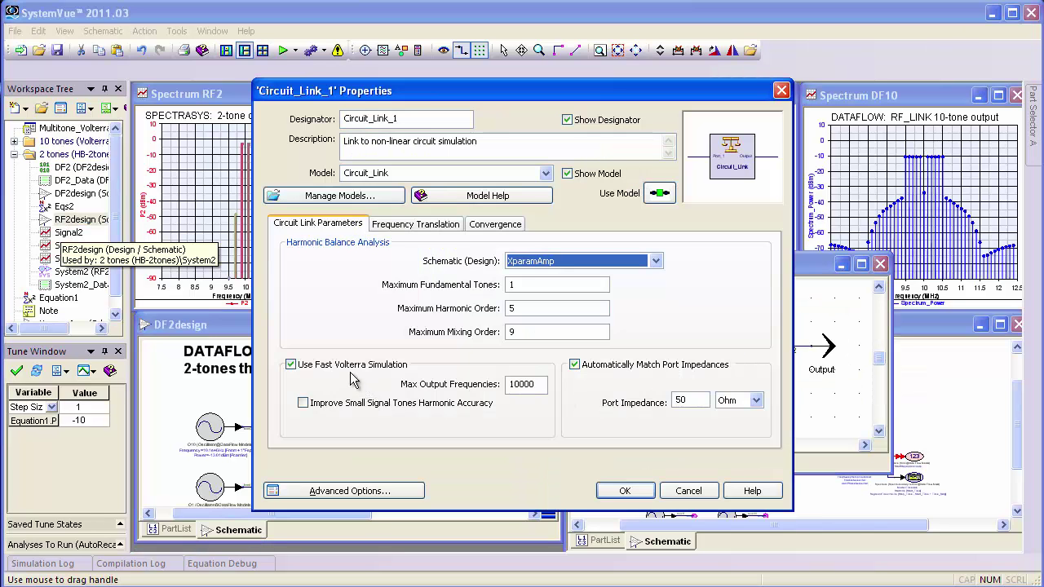